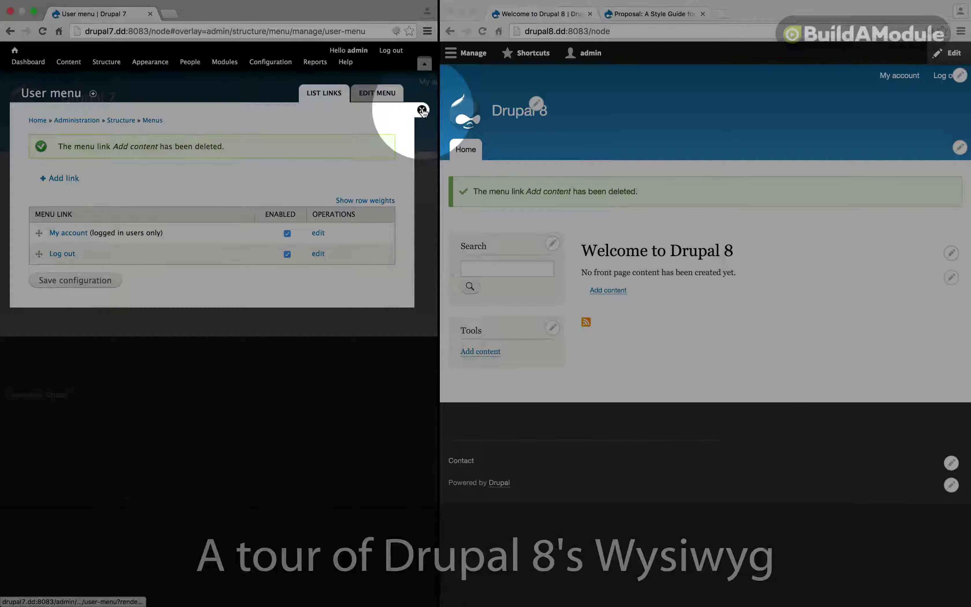
Dismiss the Drupal 7 user menu overlay and go to Add content on both sites.
left_click(422, 109)
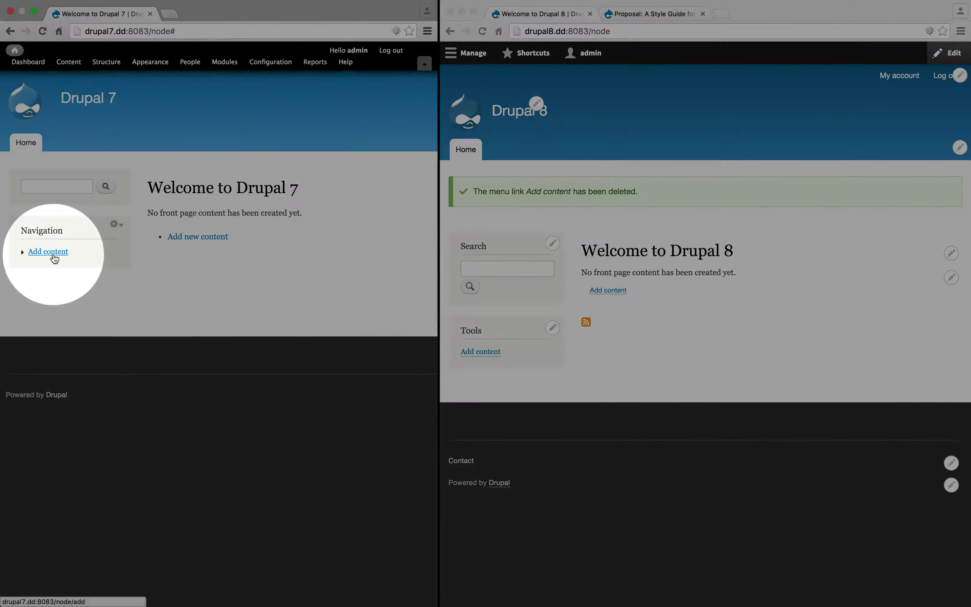
left_click(54, 255)
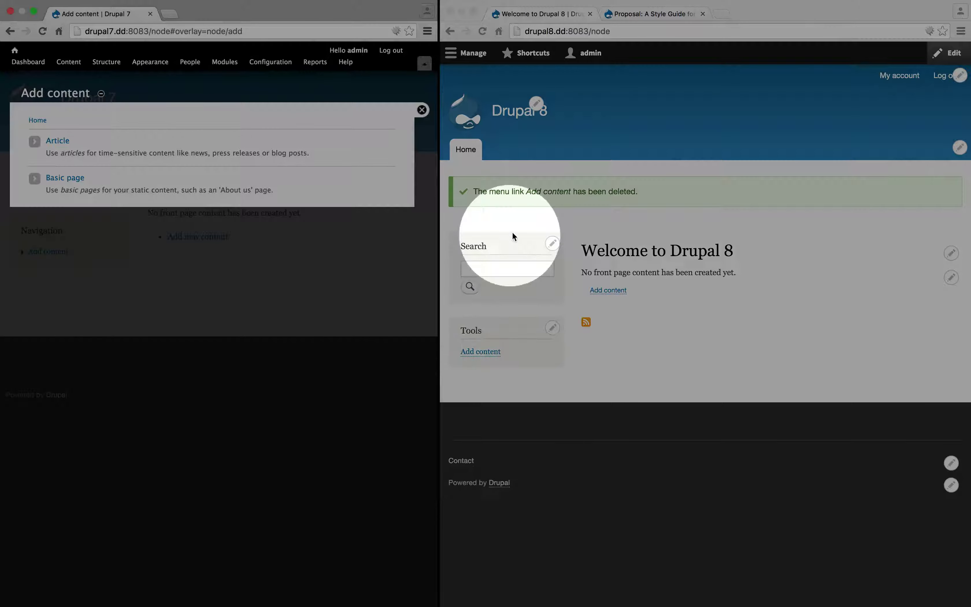
left_click(475, 348)
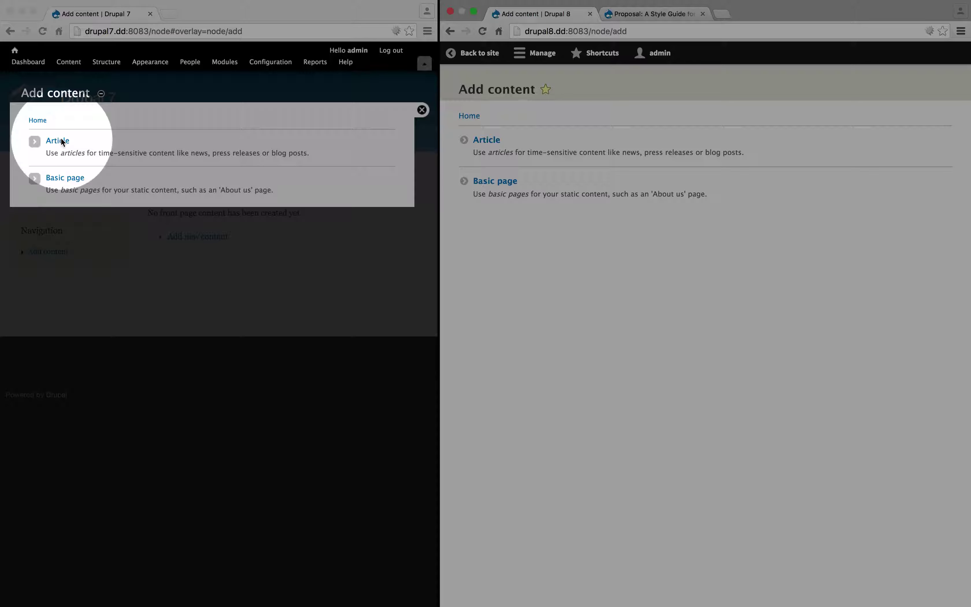
Choose Article on both Add content pages to start a new article in each site.
left_click(58, 141)
left_click(487, 140)
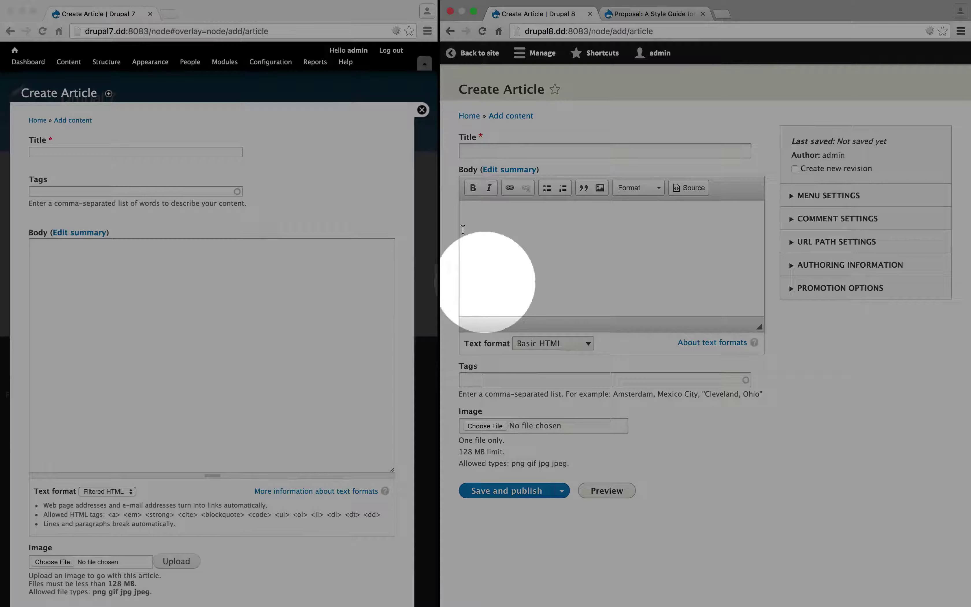
left_click(577, 344)
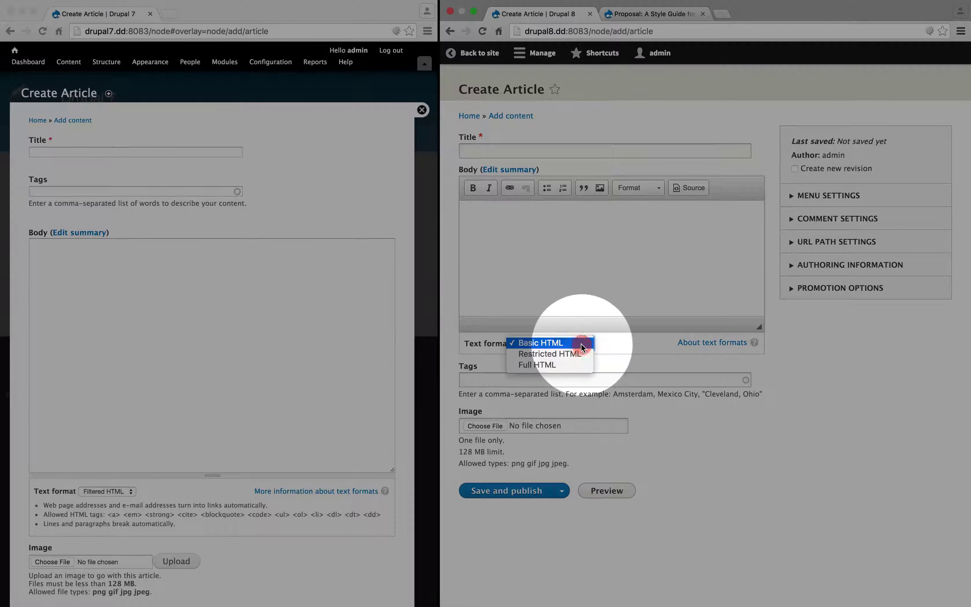
left_click(544, 365)
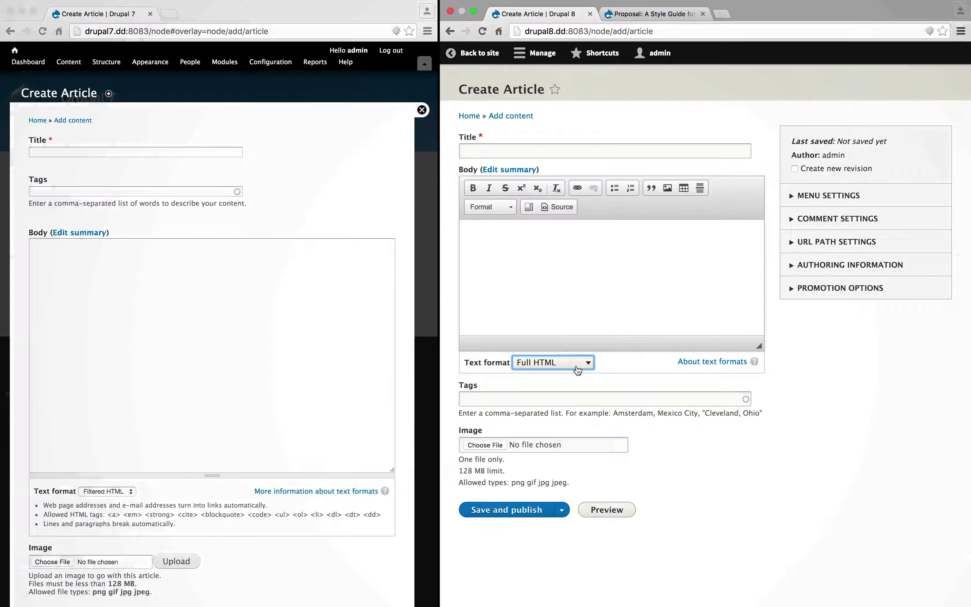
left_click(577, 362)
left_click(562, 350)
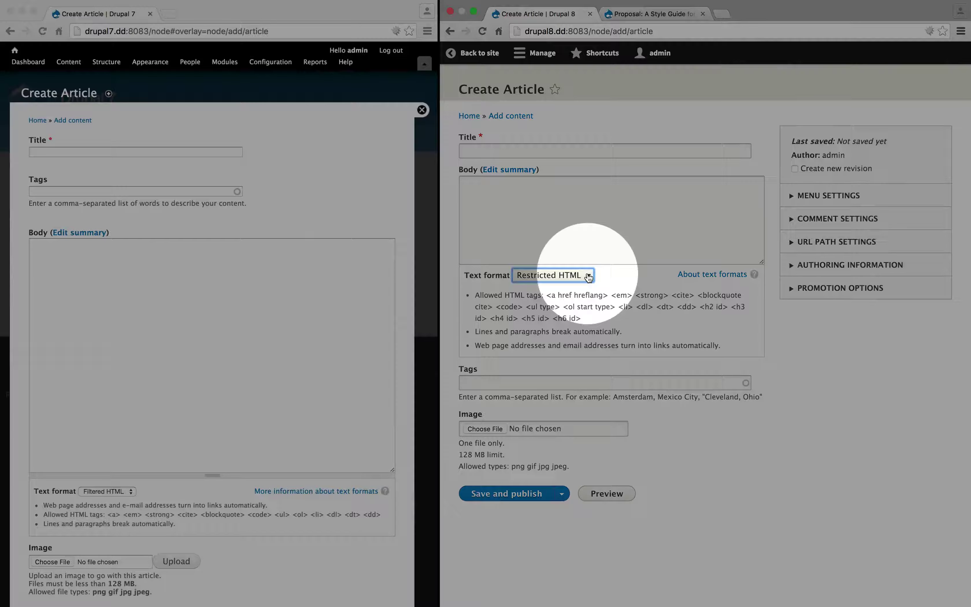
left_click(561, 275)
Set the Drupal 8 body back to Basic HTML and paste in the prepared paragraph.
key("Escape")
left_click(542, 262)
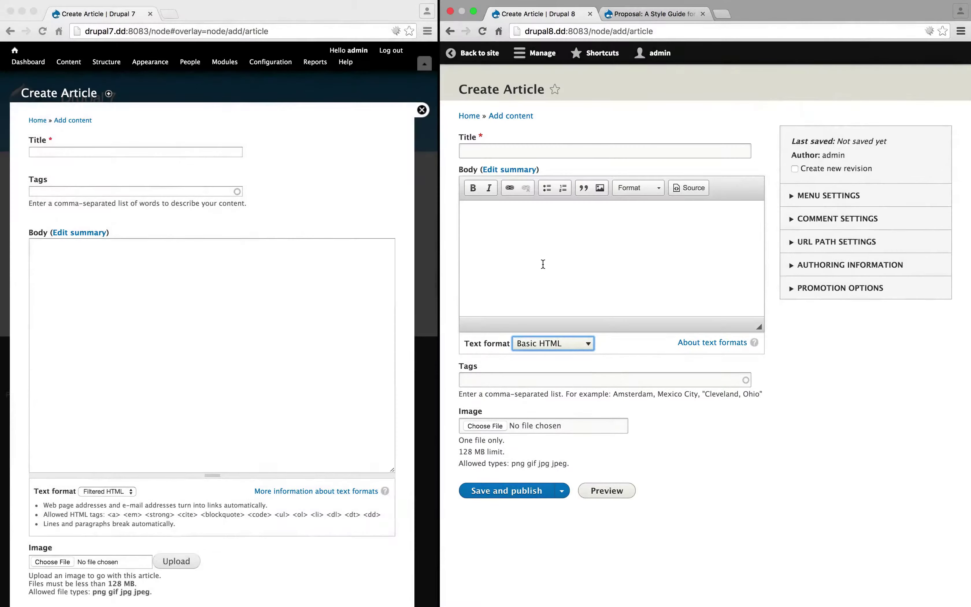
left_click(505, 227)
type("Oh boy I'm so using a Wysiwyg in Drupal 8. This feels so awesome. I can totally bold this next piece of text without having to write <strong></strong>! Drupal users around the world rejoice!")
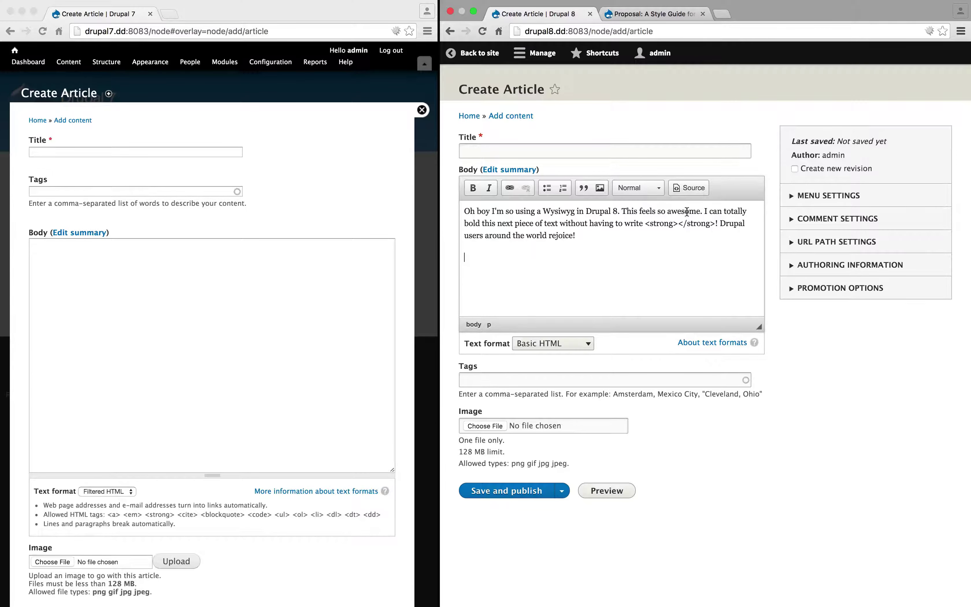
Make the closing sentence 'Drupal users around the world rejoice!' bold, without italics.
left_click_drag(720, 223, 576, 236)
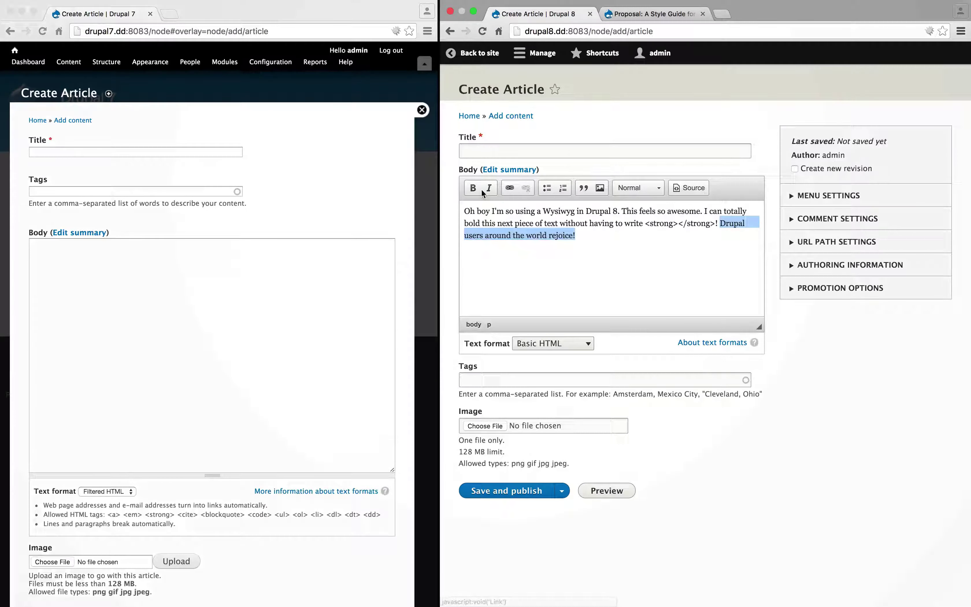
left_click(472, 189)
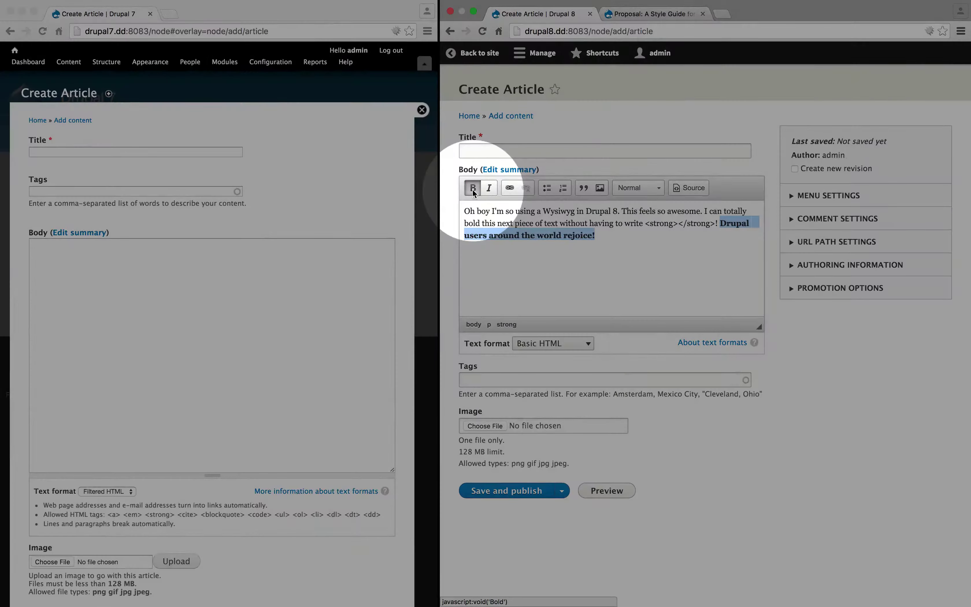
left_click(489, 190)
left_click(500, 235)
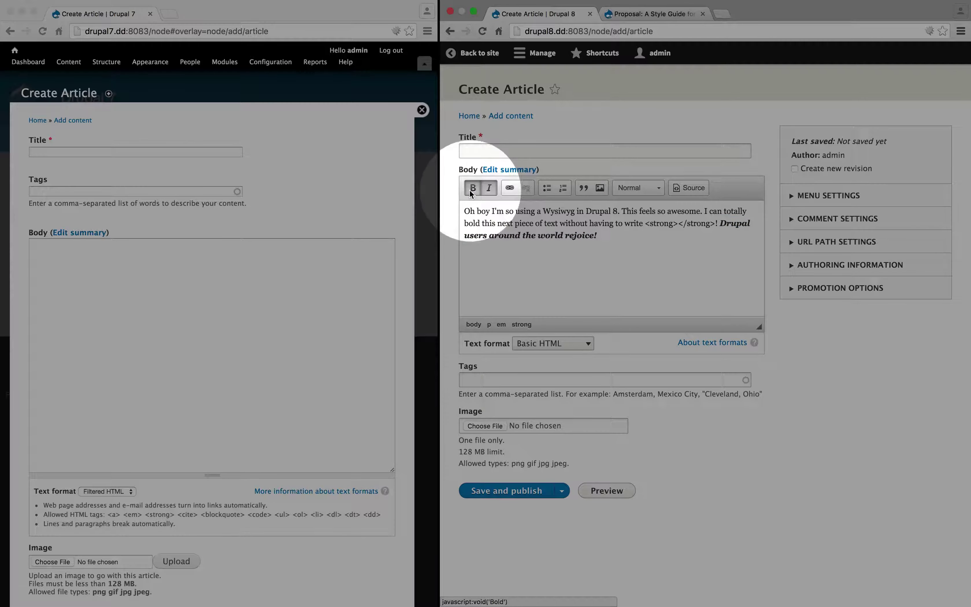
left_click(489, 189)
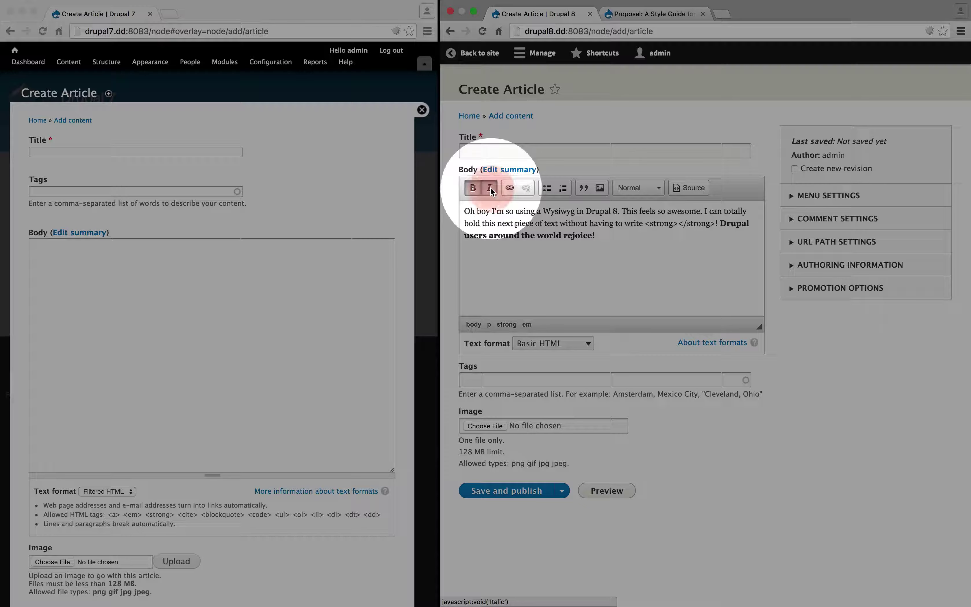
left_click_drag(586, 211, 617, 211)
left_click(510, 188)
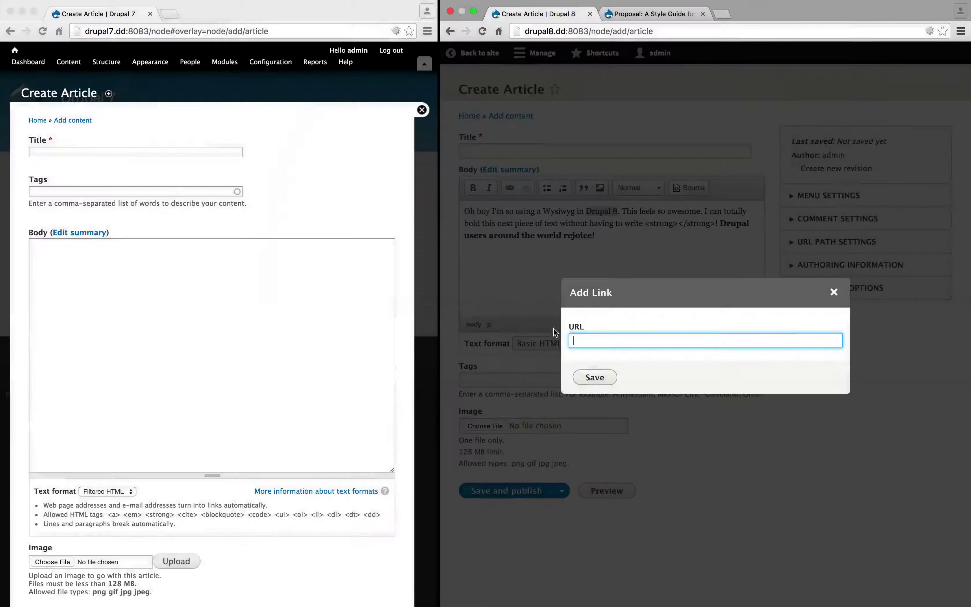
type("http://drupal.org")
key("Return")
Add an 'OMG!' paragraph below the text and format it as a blockquote.
left_click(617, 241)
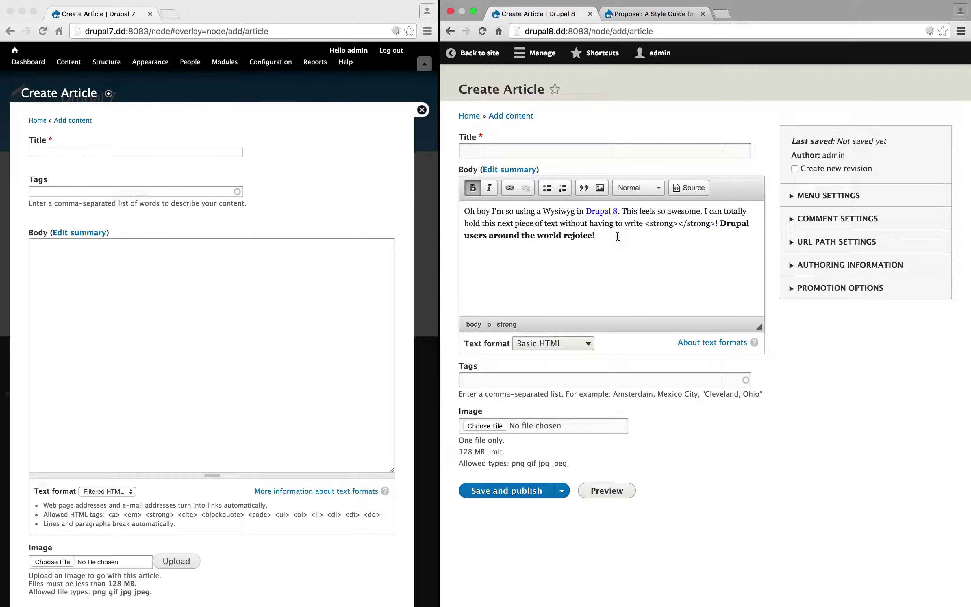
key("Return")
type("OMG!")
left_click(584, 188)
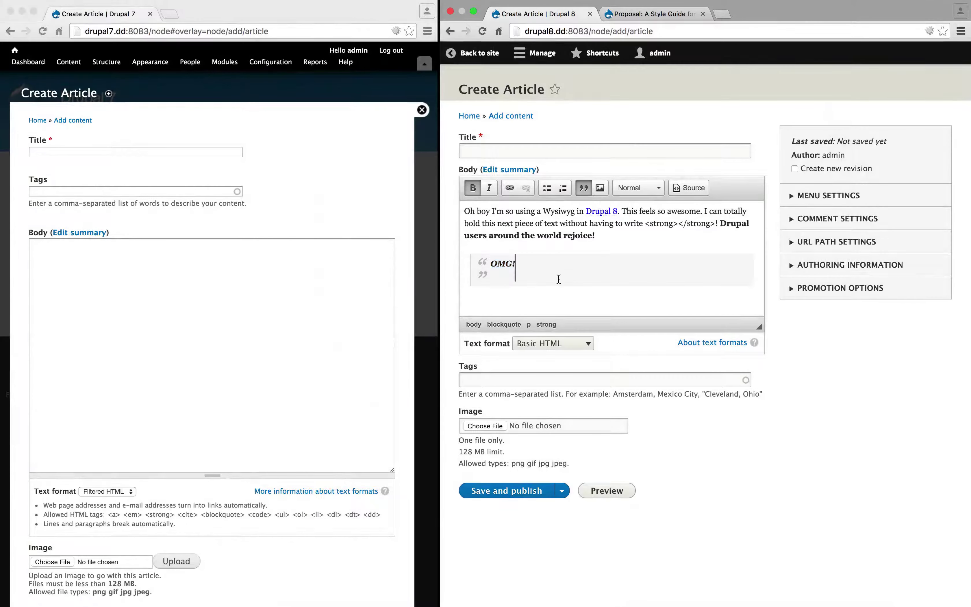
left_click(600, 188)
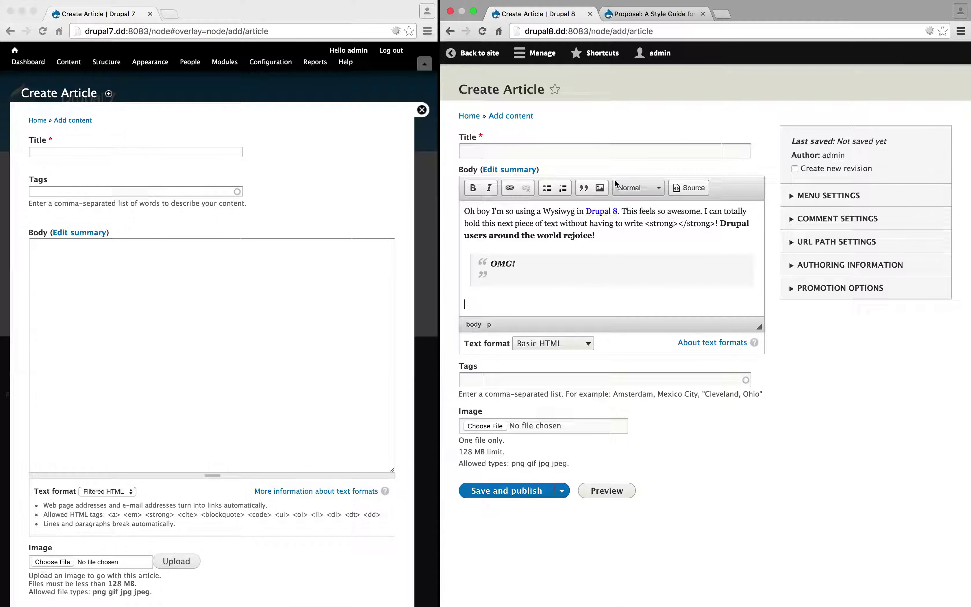
left_click(594, 302)
Upload catroll.jpg from the images folder with alt text 'Cat in roll' and insert it.
left_click(515, 179)
left_click(607, 42)
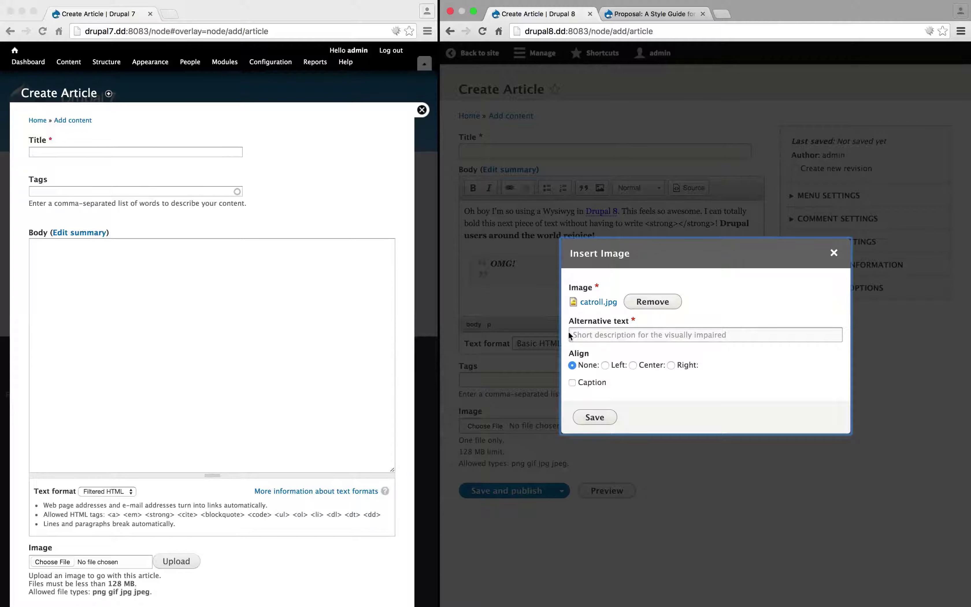
left_click(570, 335)
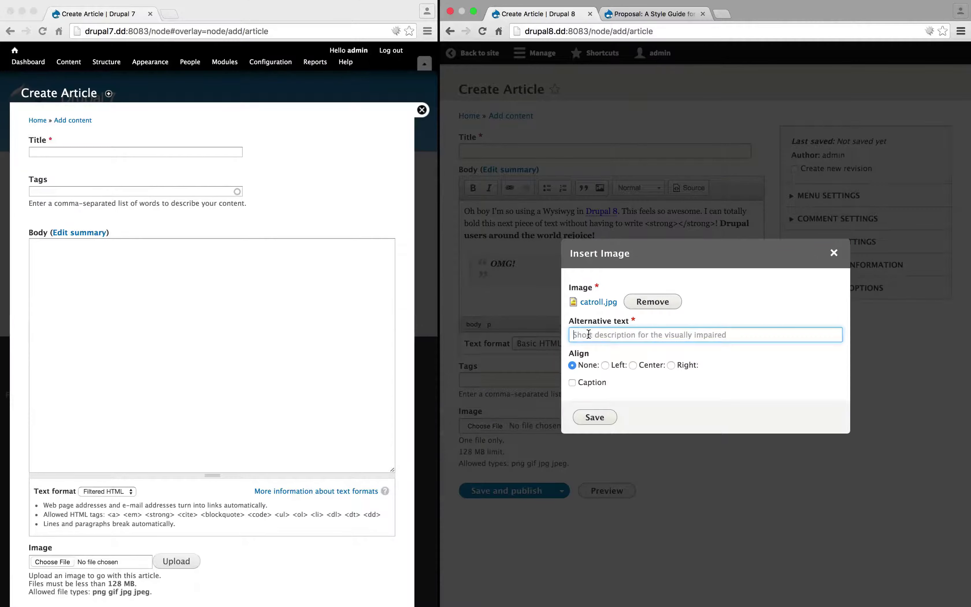
type("Cat in roll")
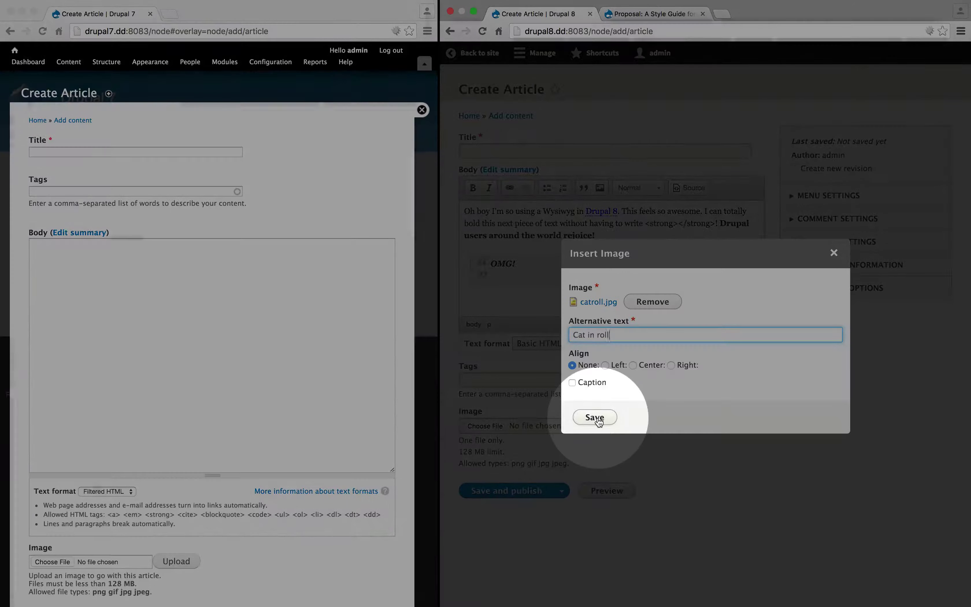
left_click(595, 417)
scroll(610, 269, "down", 2)
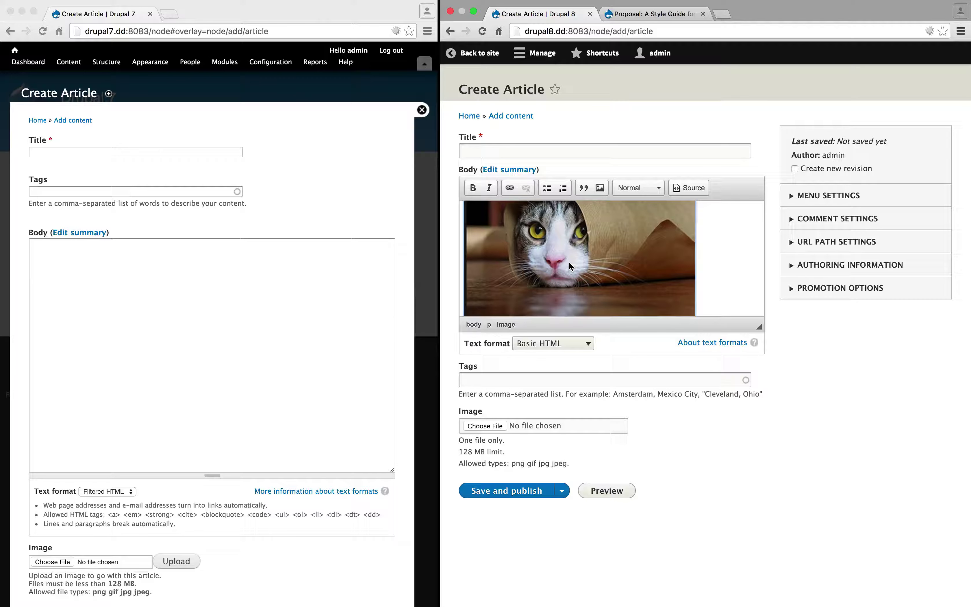
scroll(619, 254, "up", 5)
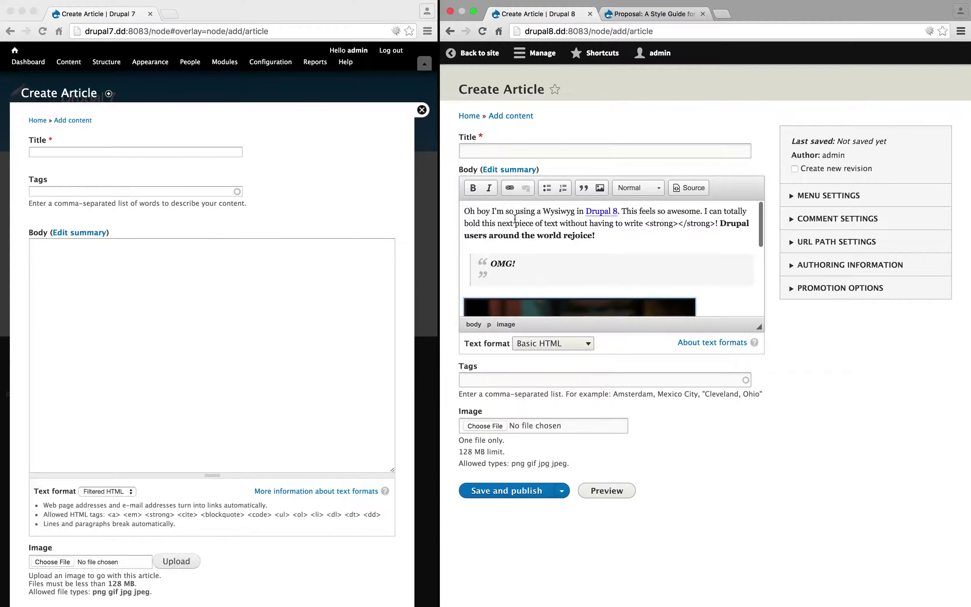
Add 'Formatted content' above the opening paragraph as a Heading 3.
left_click(465, 211)
key("Return")
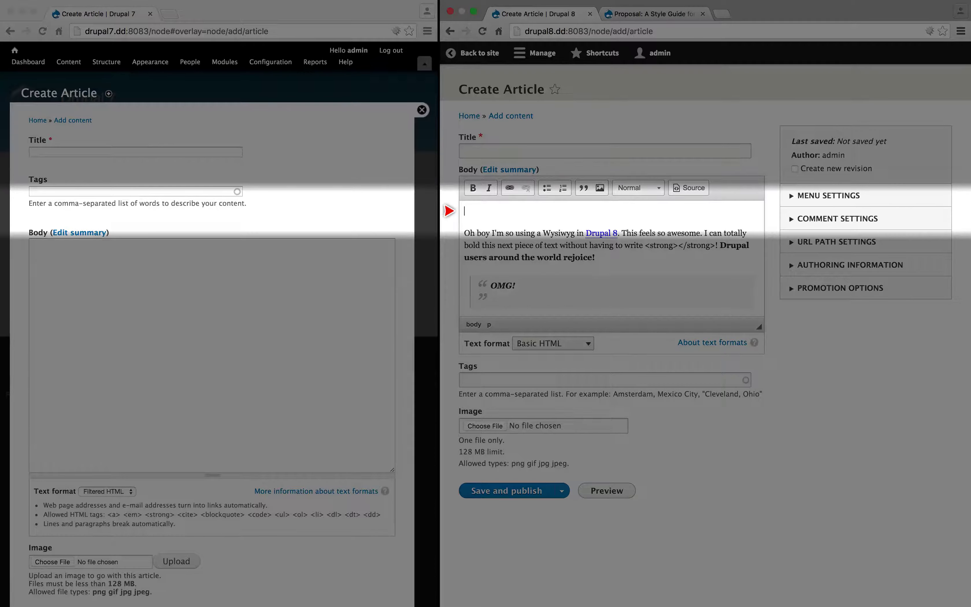
type("Formatted content")
left_click_drag(534, 211, 456, 210)
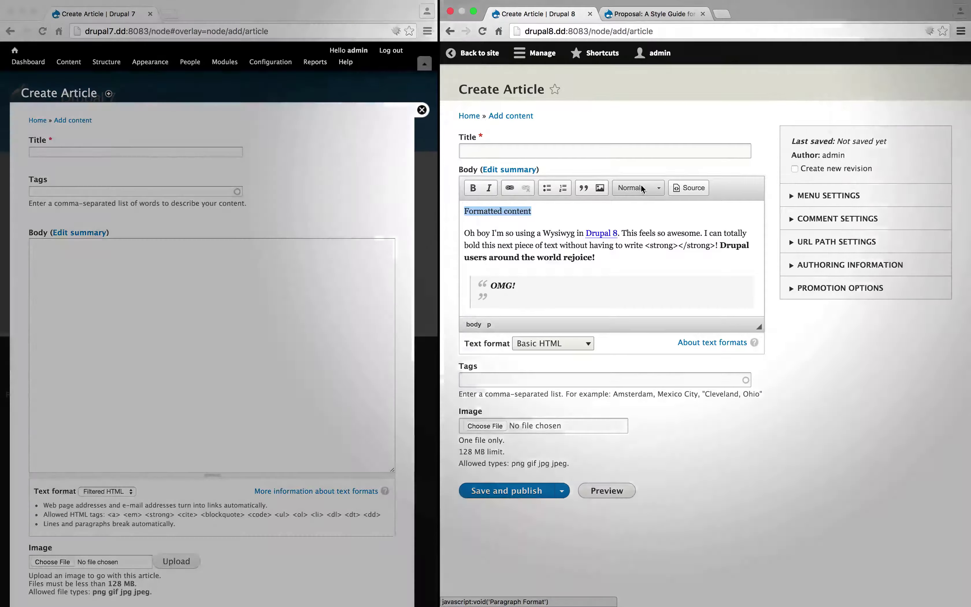
left_click(658, 189)
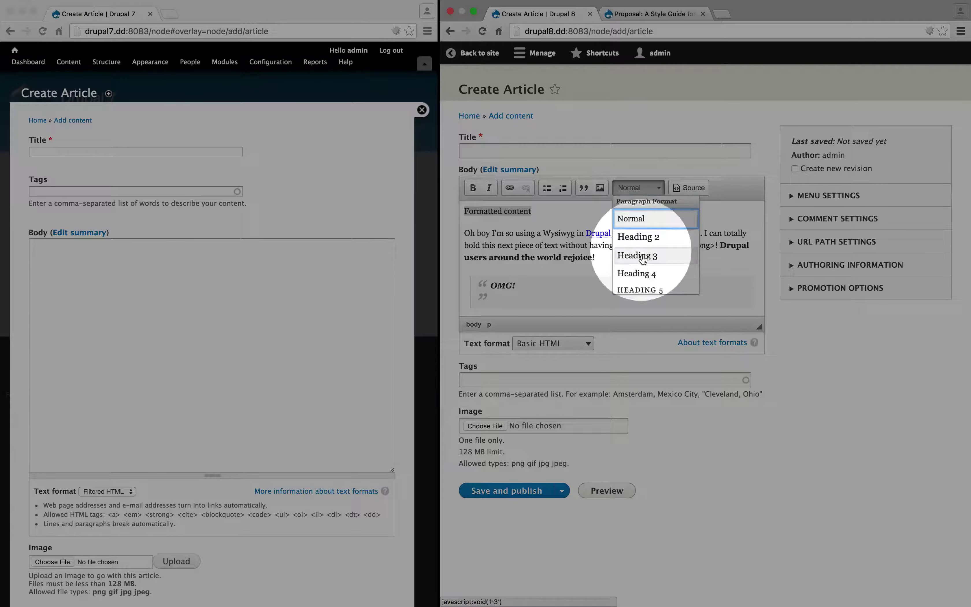
scroll(643, 257, "up", 1)
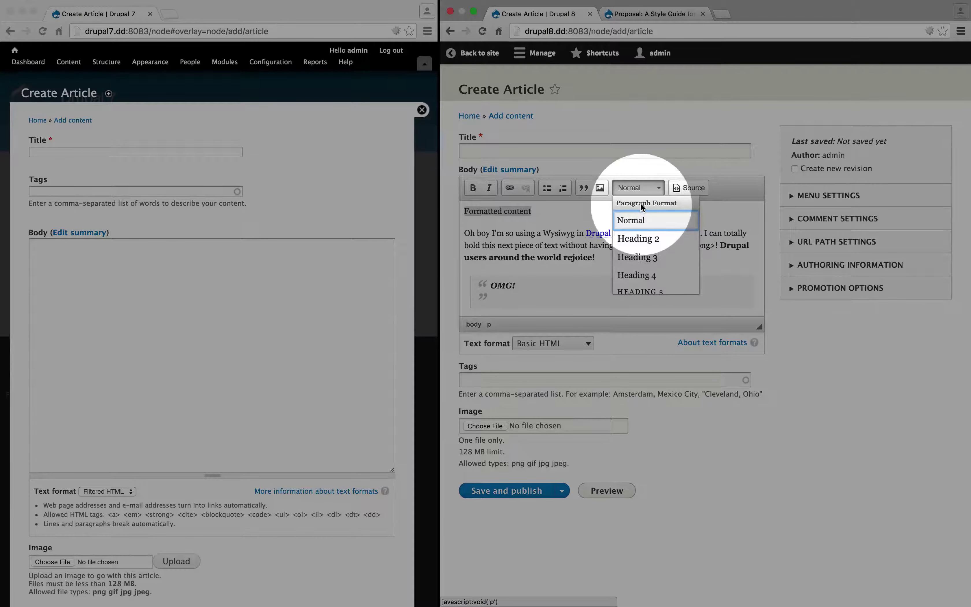
left_click(638, 259)
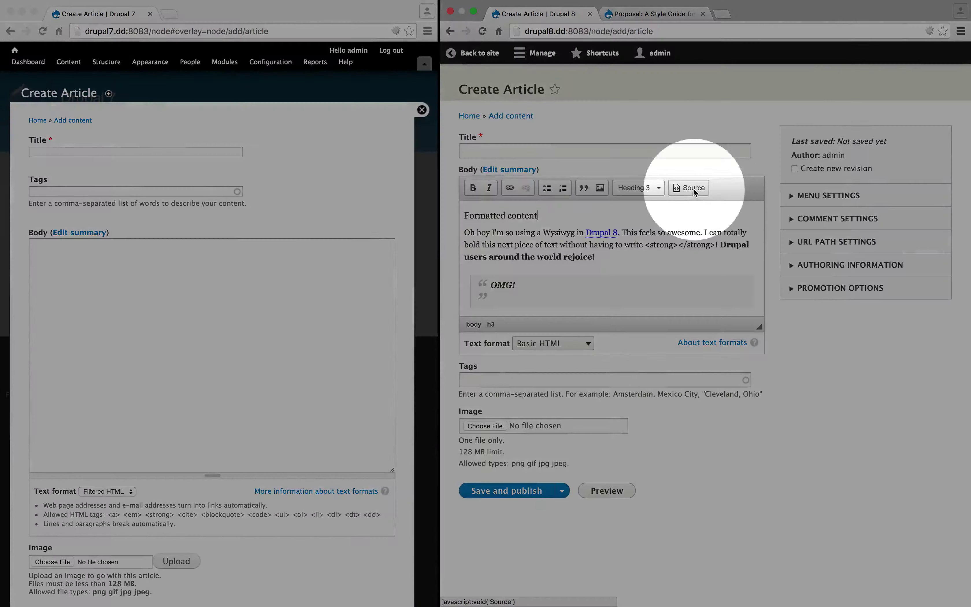
Check the heading appears as h3 in the HTML source, then return to the formatted view.
left_click(693, 187)
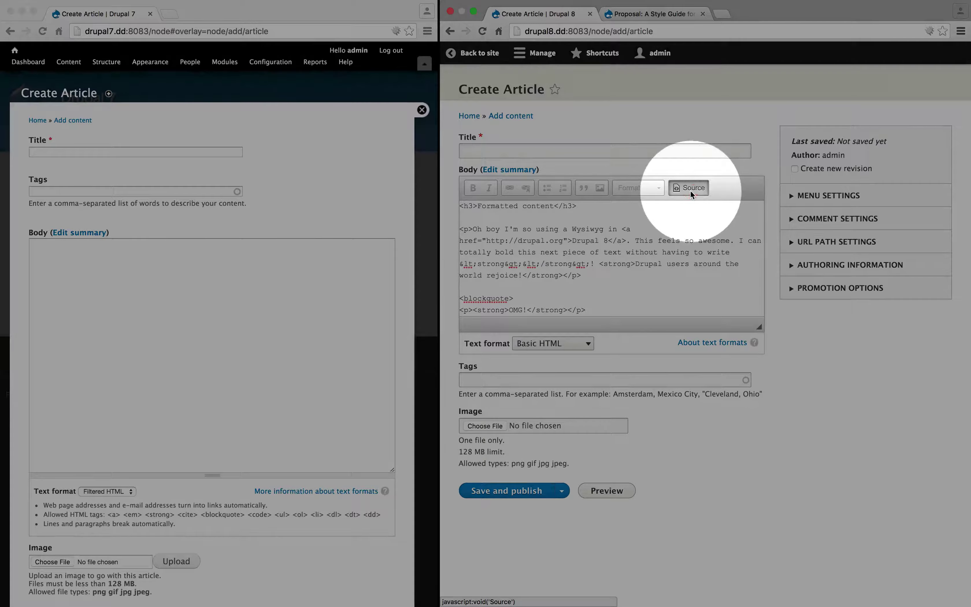
left_click(691, 189)
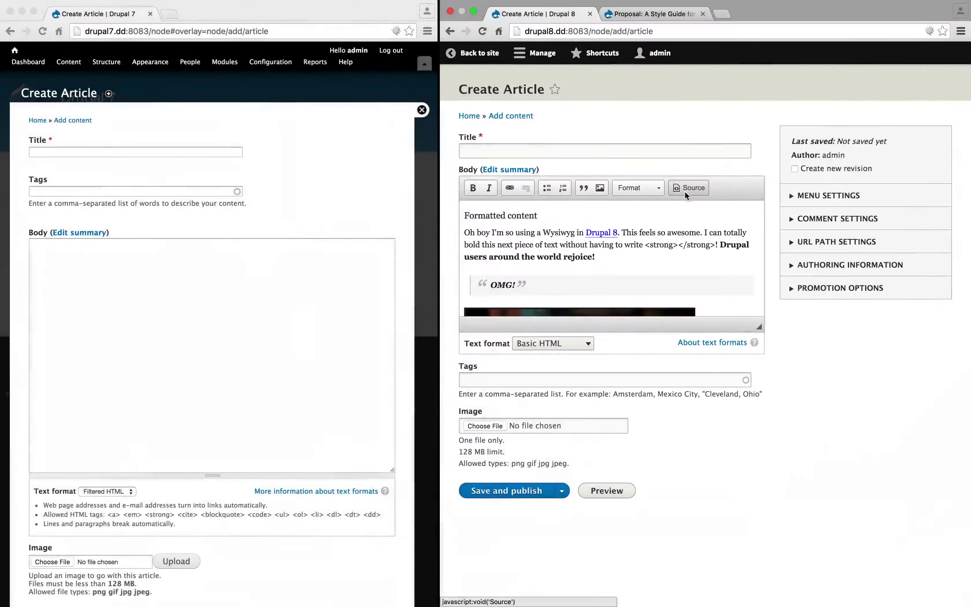
left_click(601, 380)
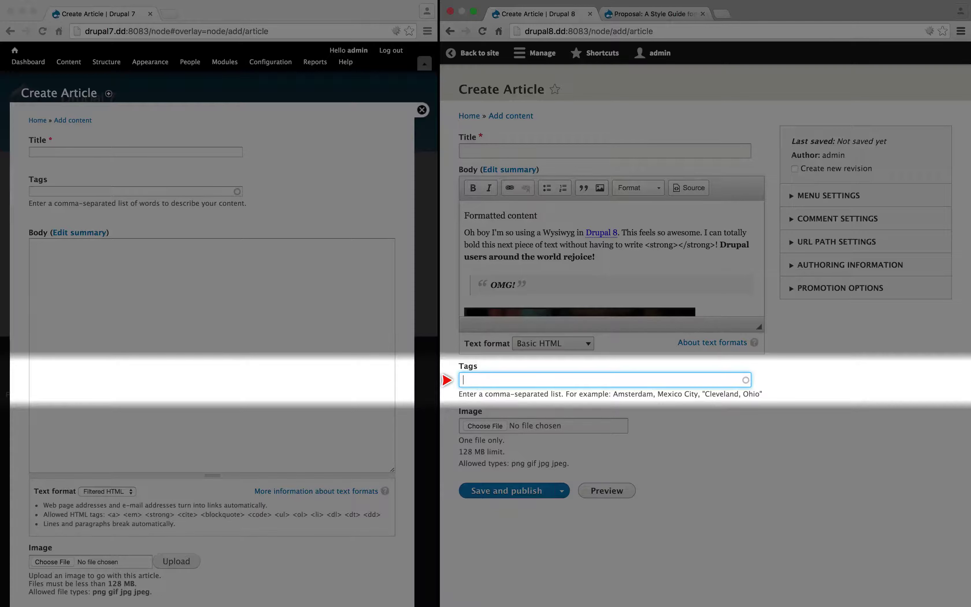
Enter tags cats,rolls,paper,humor, then try saving both untitled articles.
type("cats,rolls,paper,humor")
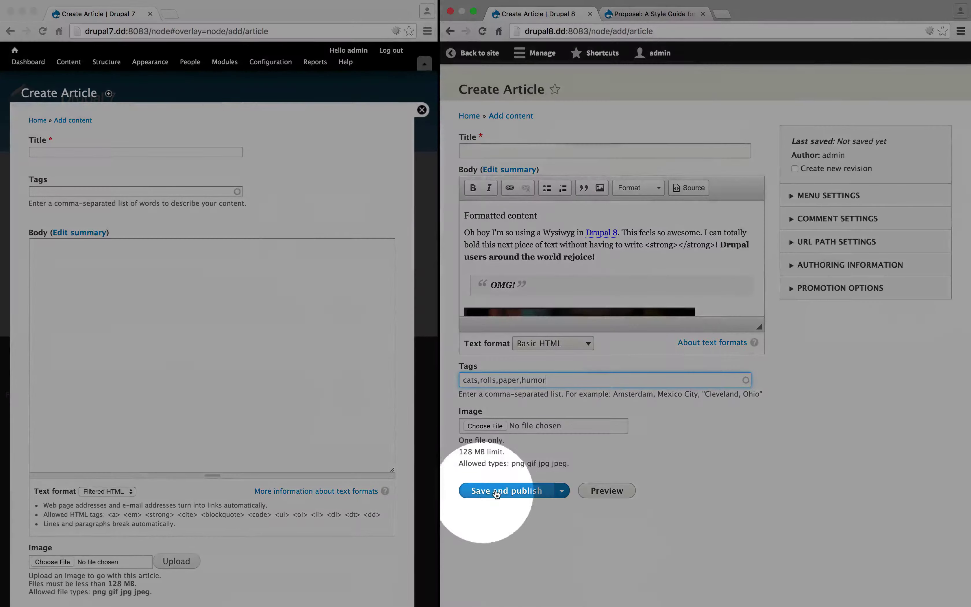
left_click(513, 491)
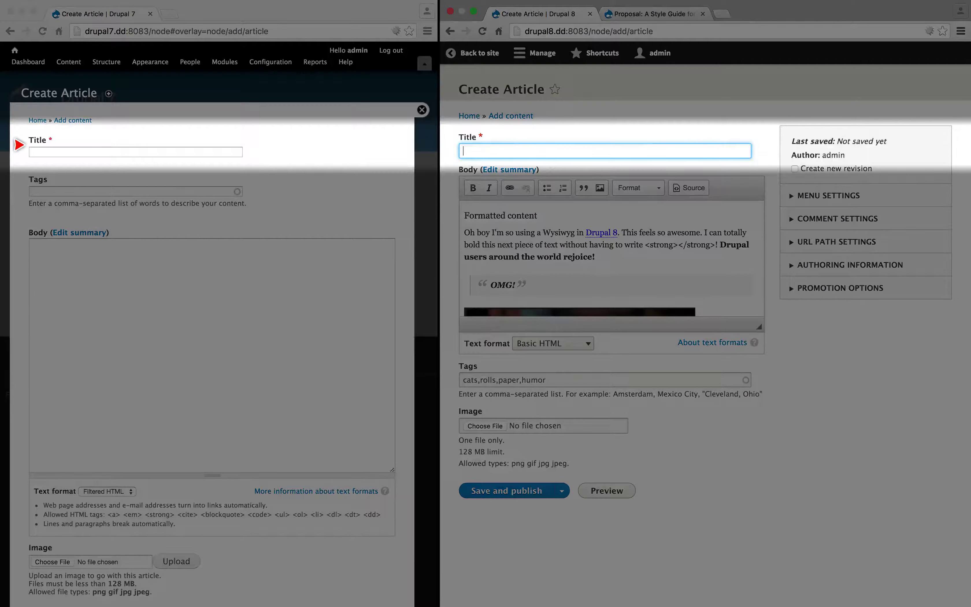
scroll(62, 292, "down", 6)
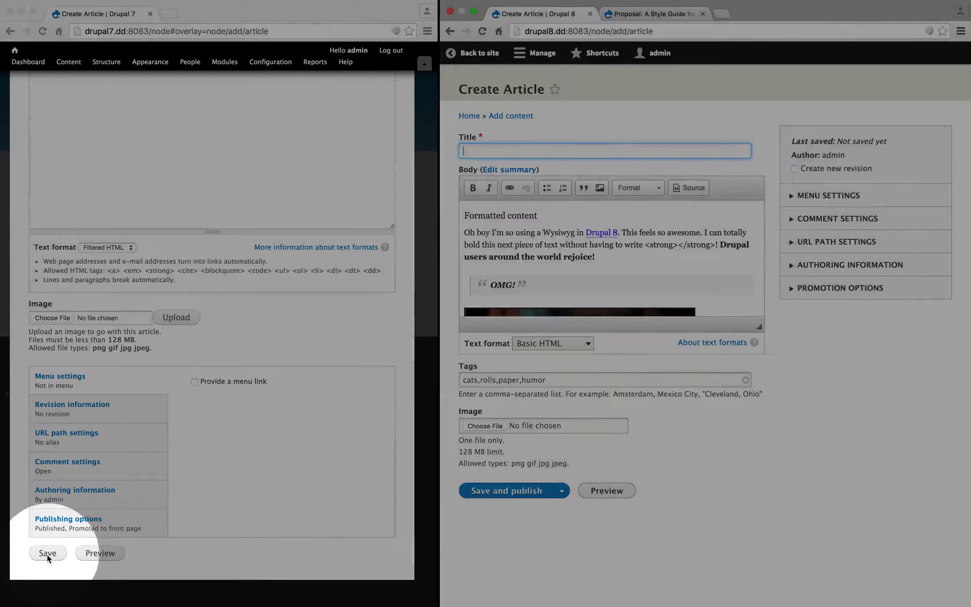
left_click(46, 554)
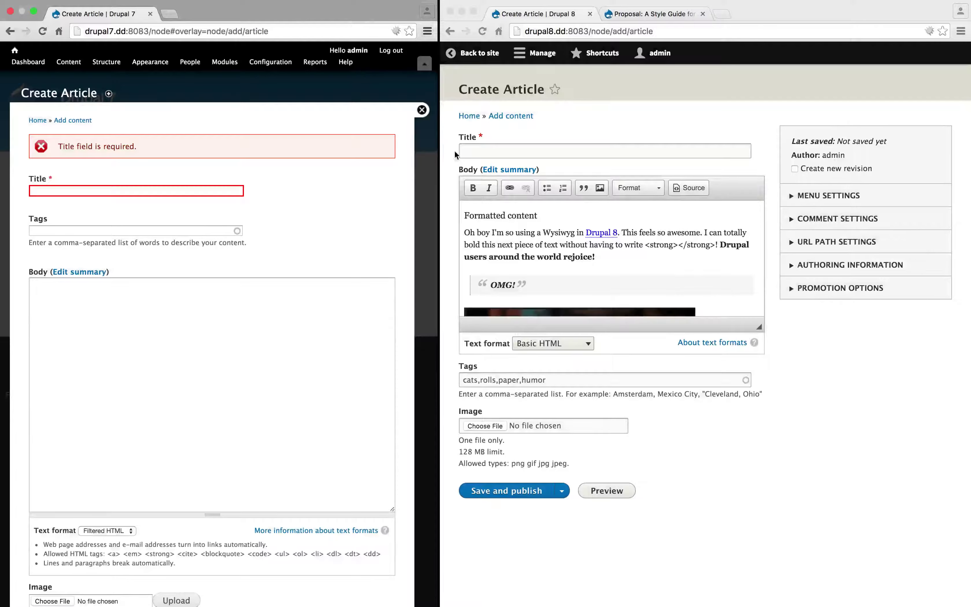
Title the Drupal 8 article 'Catroll' and paste the same title into Drupal 7.
left_click(602, 151)
type("Catroll")
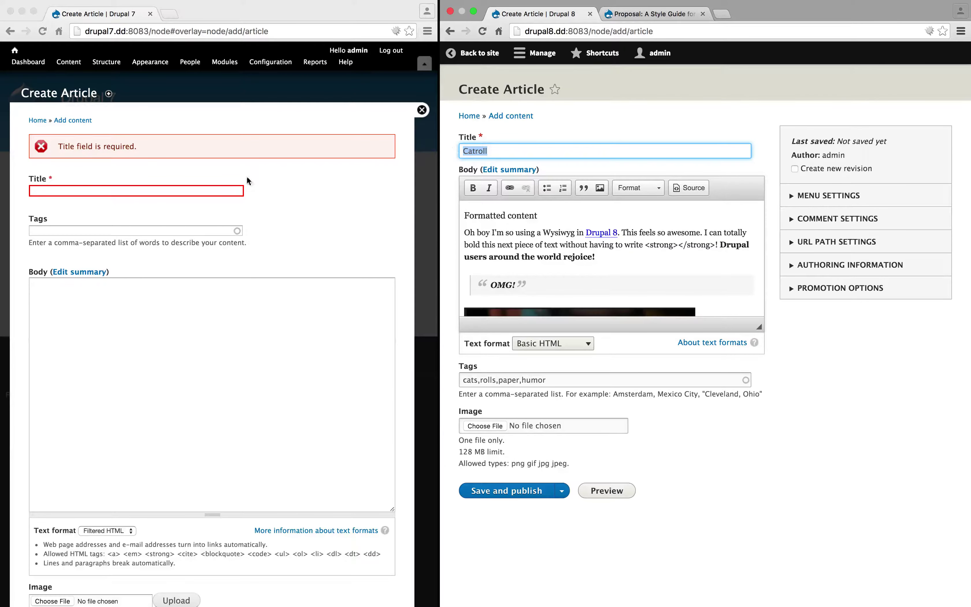
left_click(223, 190)
type("Catroll")
Copy the Drupal 8 body HTML source into Drupal 7's Body, minus the image line.
left_click(689, 187)
left_click(598, 227)
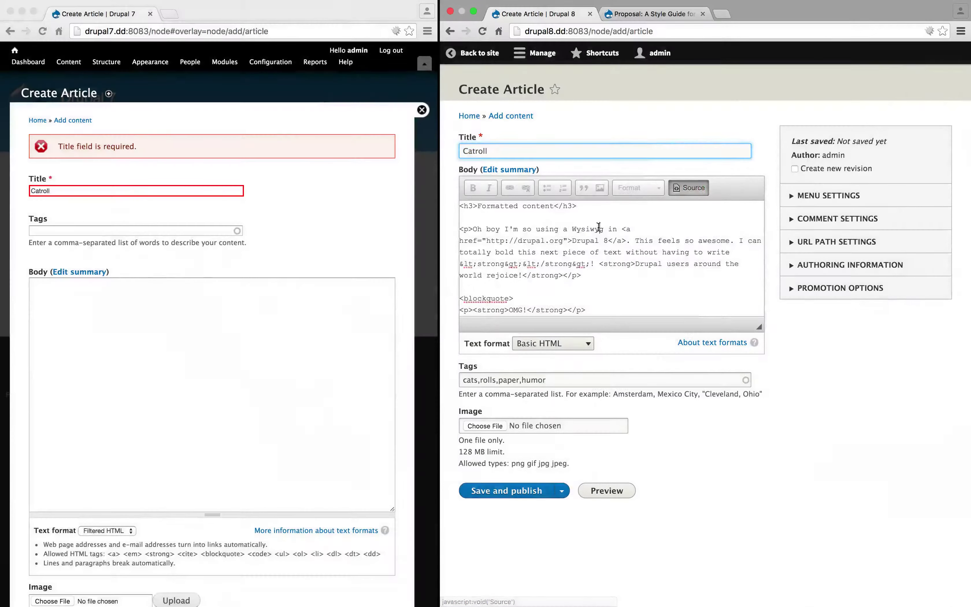
key("super+a")
key("super+c")
left_click(216, 349)
left_click(136, 315)
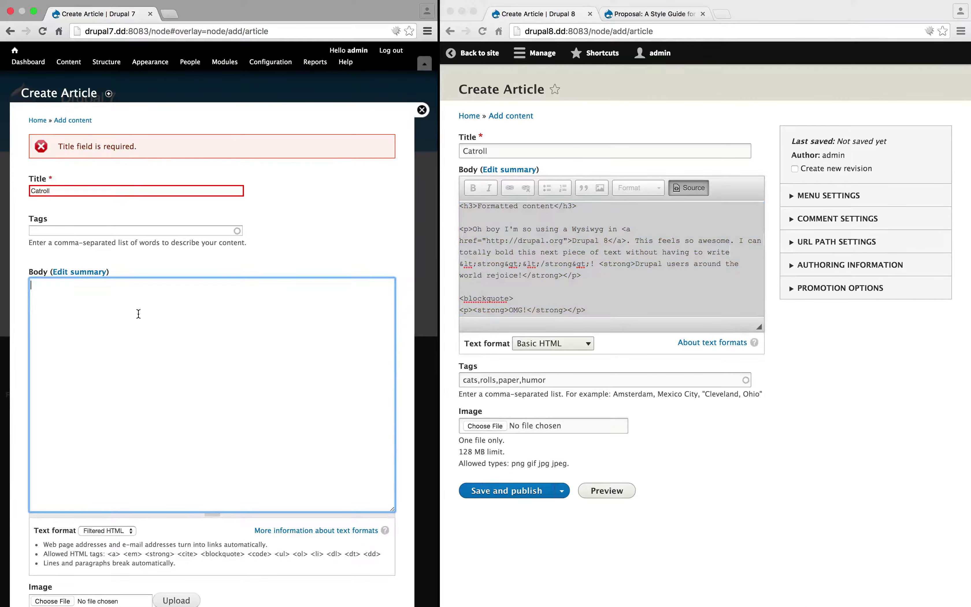
key("super+v")
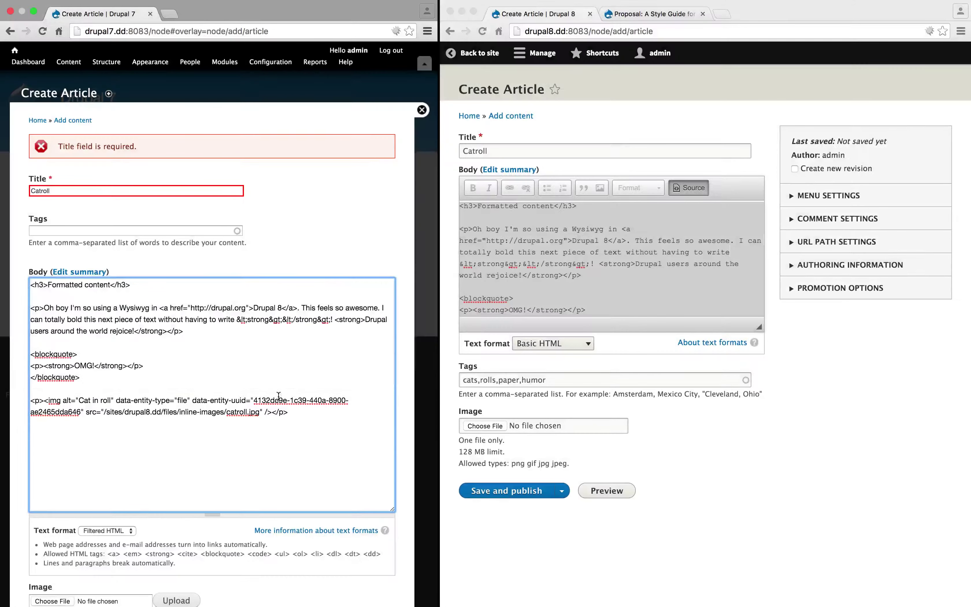
left_click_drag(288, 410, 8, 388)
key("BackSpace")
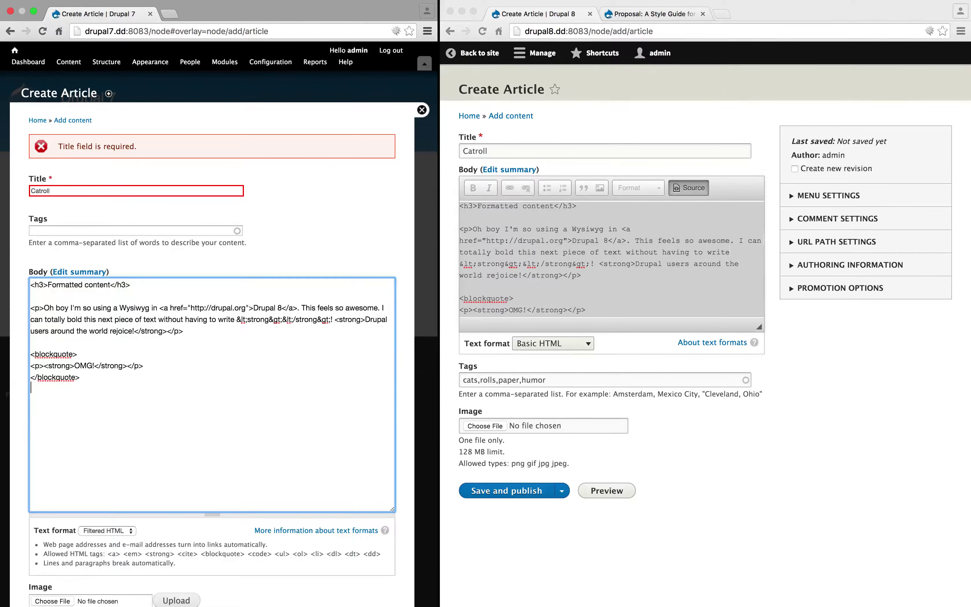
Copy the tags cats,rolls,paper,humor into Drupal 7 and choose catroll.jpg as its image.
scroll(21, 422, "down", 2)
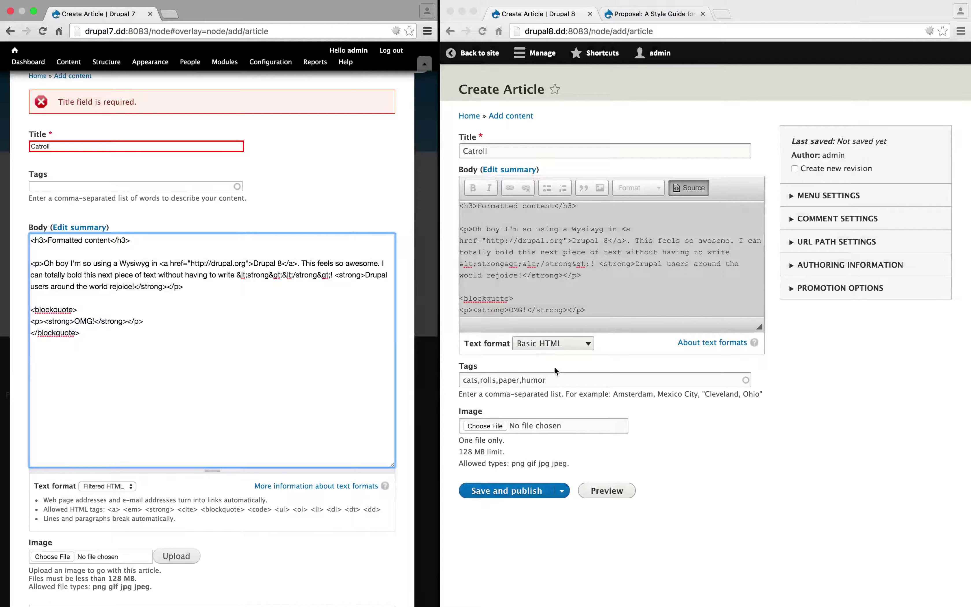
triple_click(564, 380)
key("super+c")
left_click(133, 185)
key("super+v")
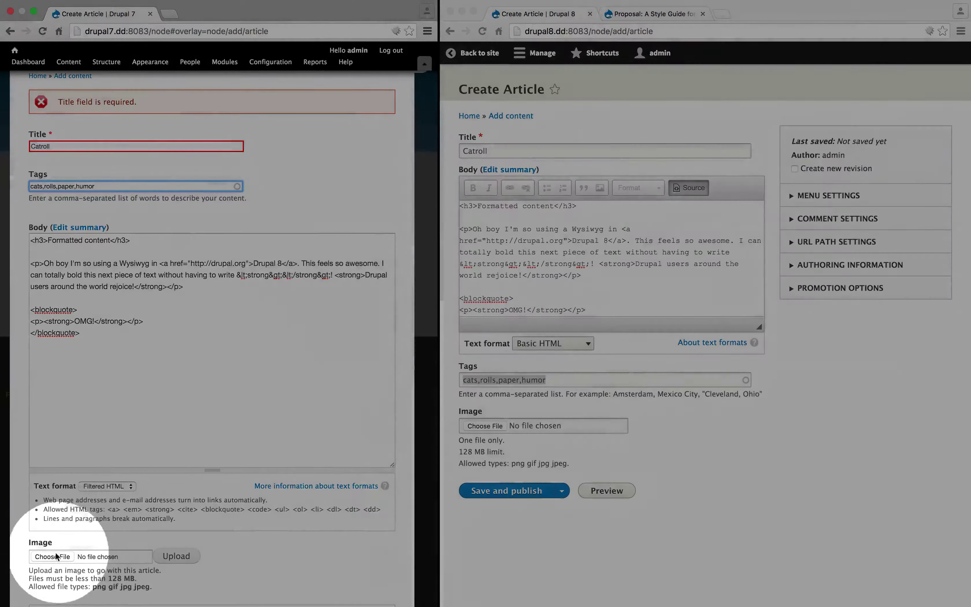
left_click(50, 557)
double_click(173, 39)
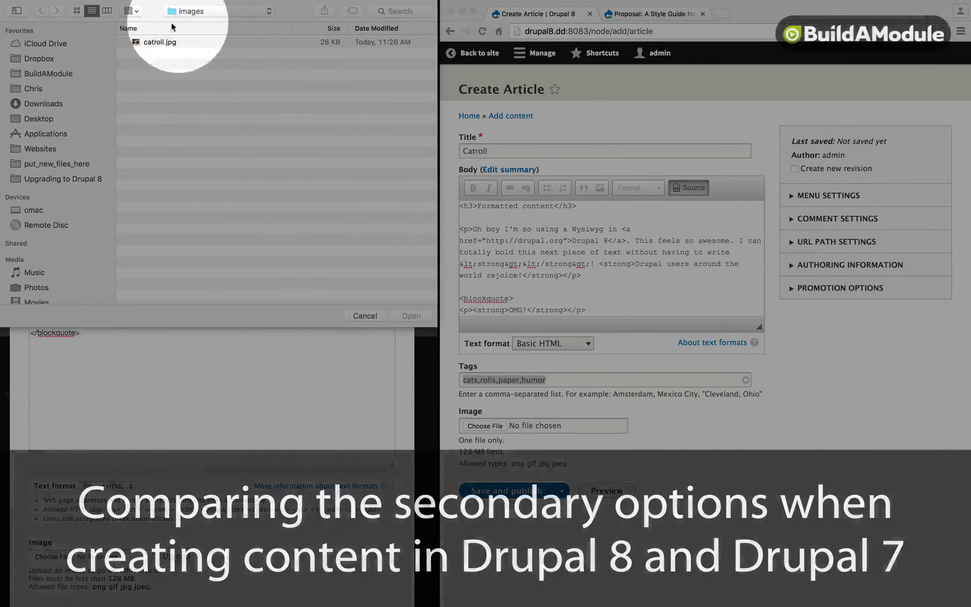